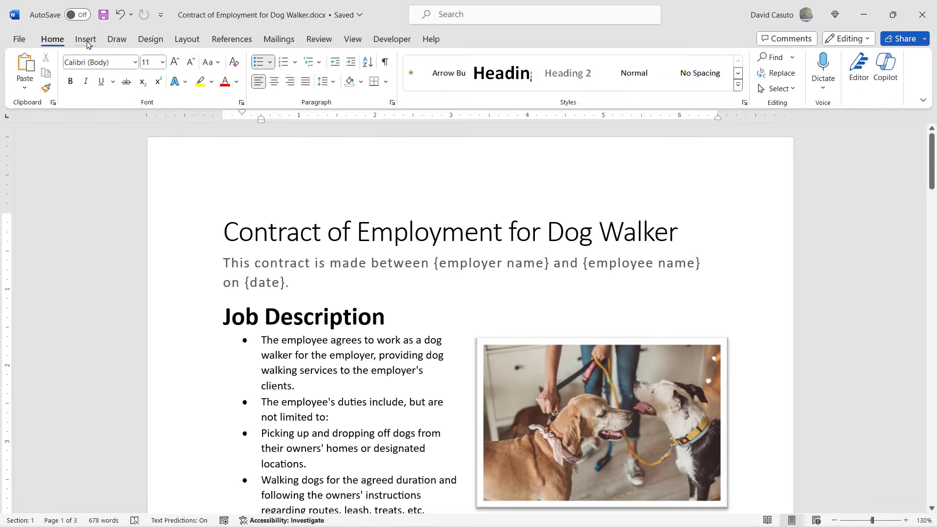
# Step: Review the basic and advanced settings in the Font dialog and close it without applying changes
pyautogui.click(85, 40)
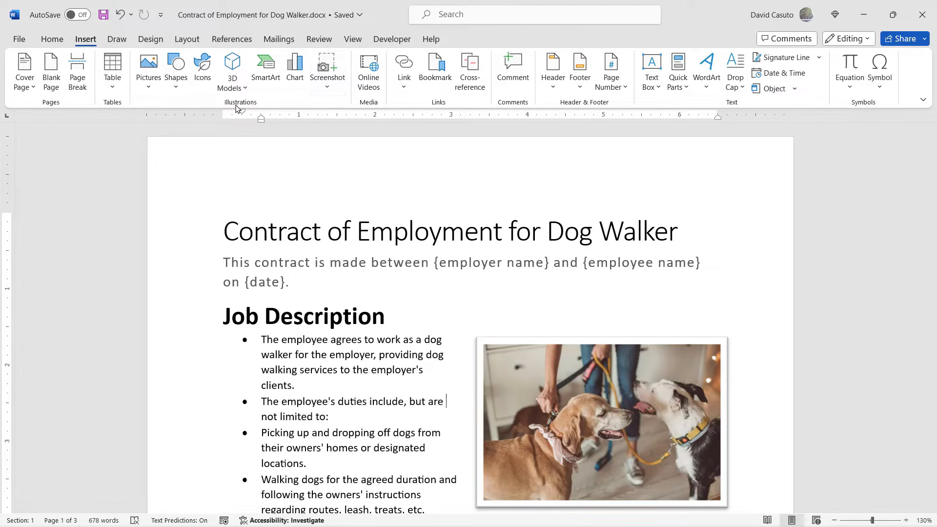
pyautogui.click(58, 41)
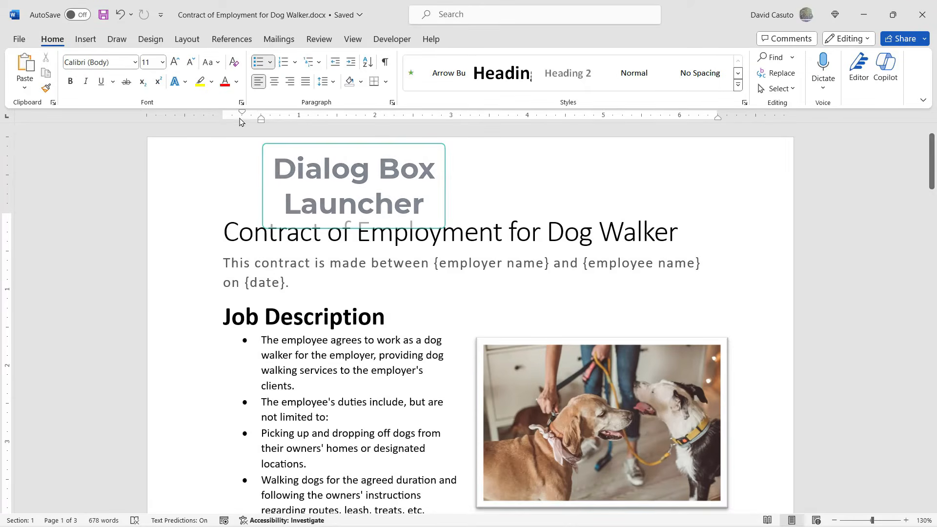
pyautogui.click(241, 104)
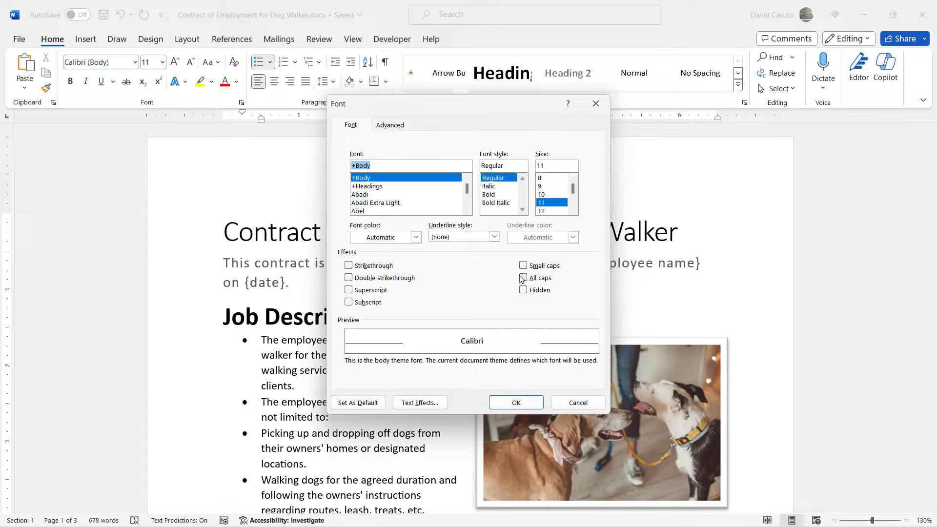
pyautogui.click(393, 127)
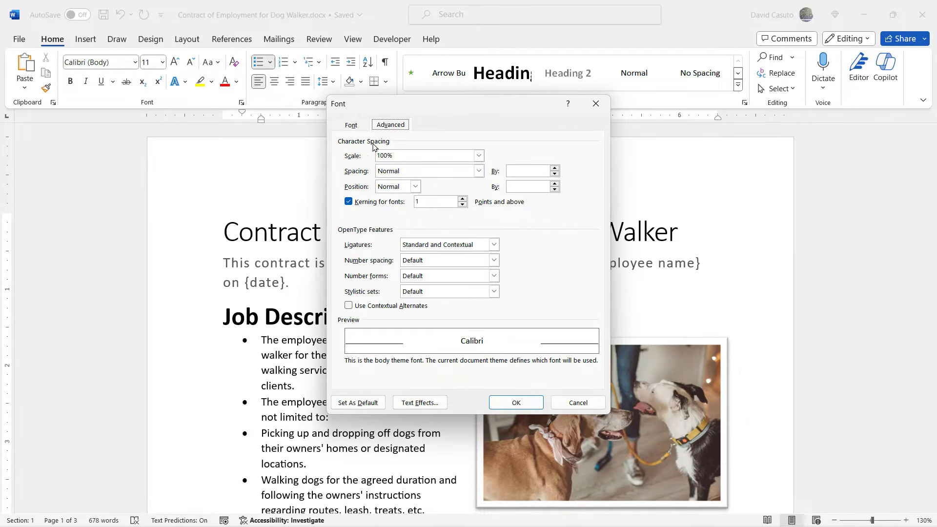
pyautogui.click(577, 402)
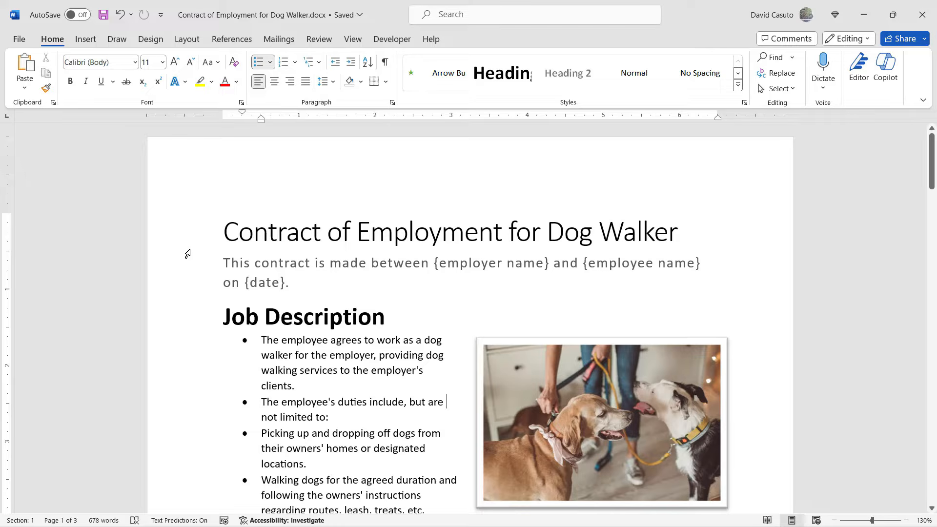
# Step: Examine the Layout, Insert and Home command groups on the ribbon
pyautogui.click(185, 40)
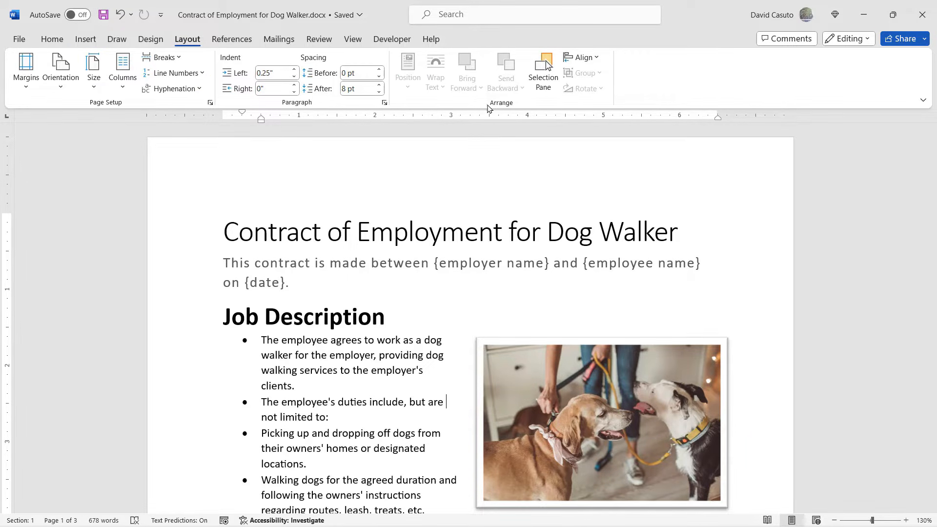
pyautogui.click(85, 40)
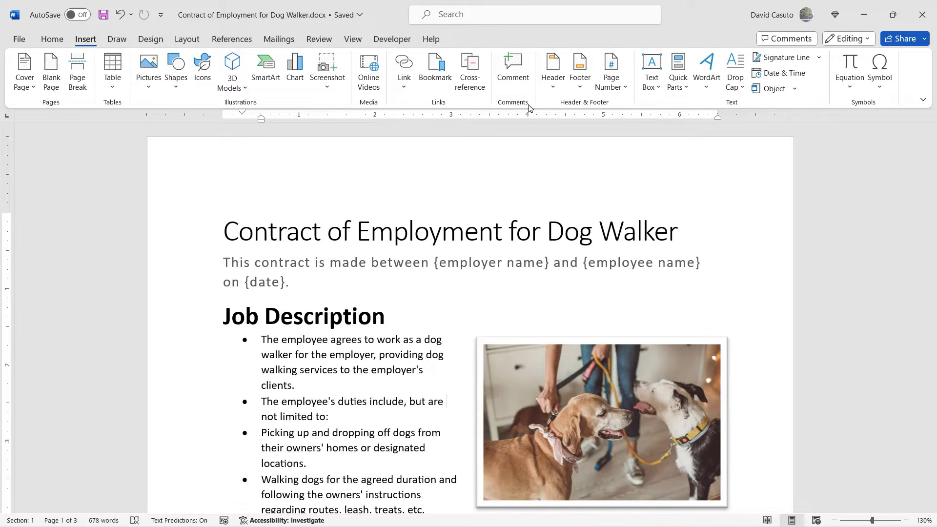
pyautogui.click(51, 40)
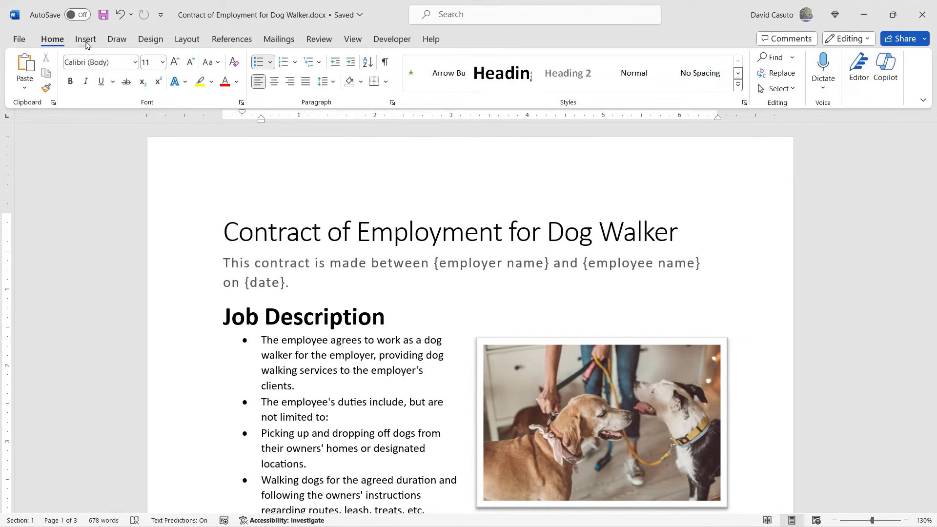
pyautogui.click(86, 39)
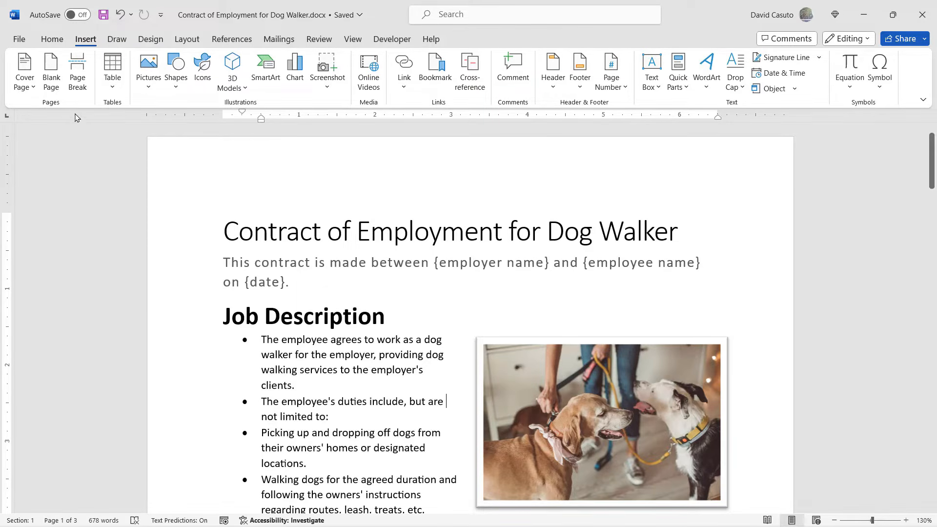
pyautogui.click(57, 41)
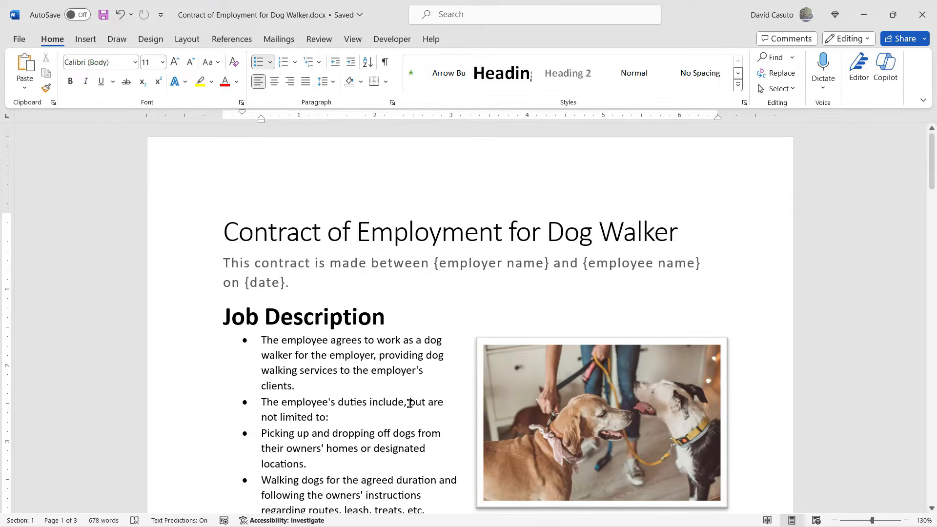
# Step: Select the dog photo to examine its picture formatting commands, and return to the Job Description heading text
pyautogui.click(598, 415)
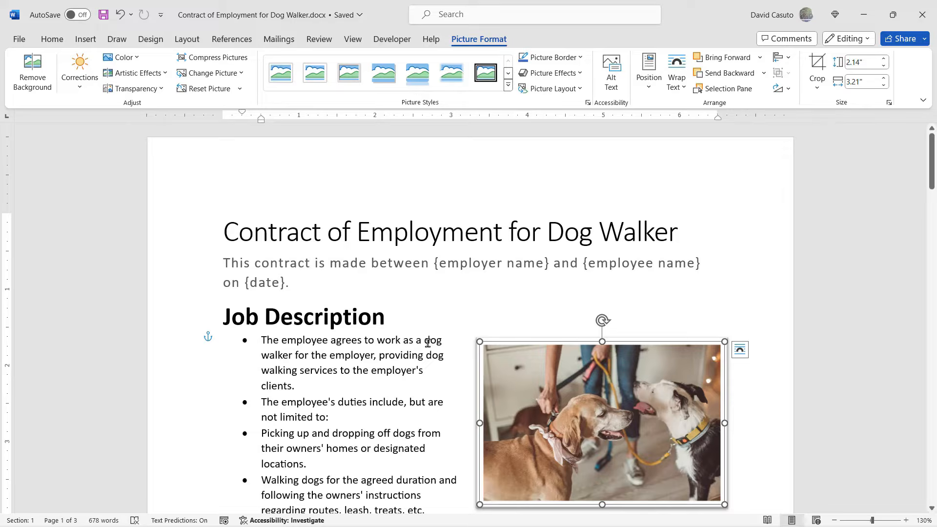
pyautogui.click(406, 342)
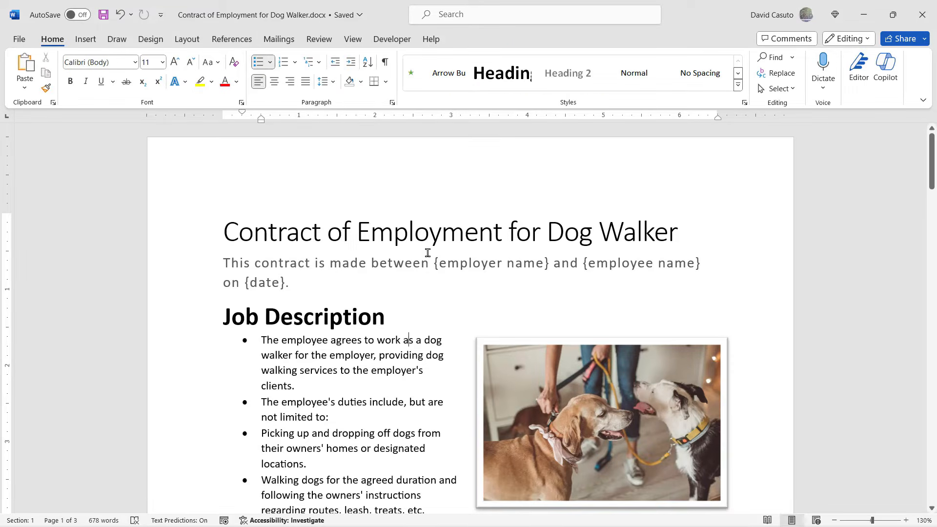
pyautogui.click(555, 394)
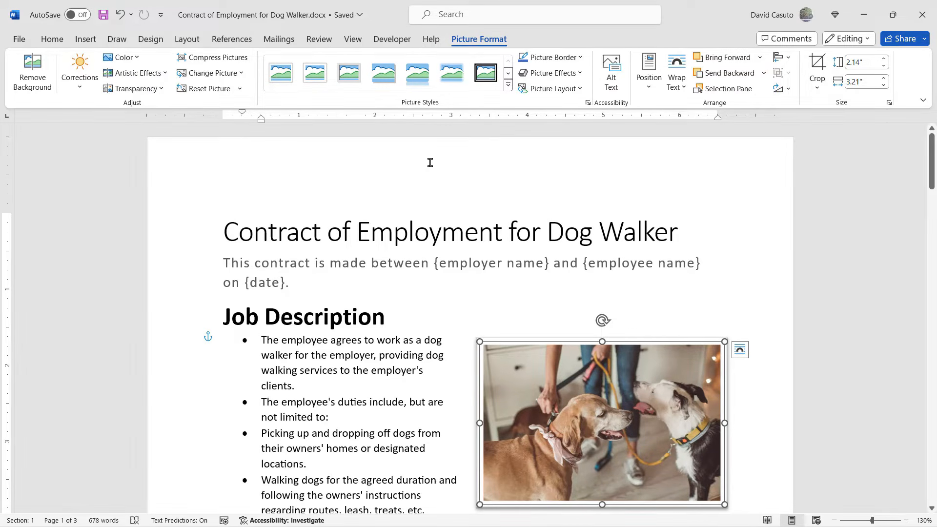
pyautogui.click(345, 318)
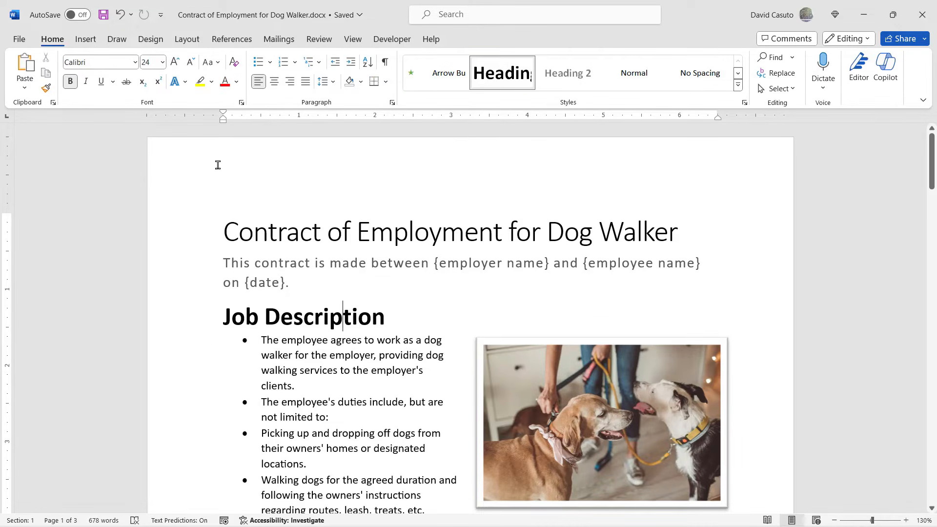
# Step: Enter the page header to view its tools, and undo the last edit once back in the body text
pyautogui.doubleClick(291, 172)
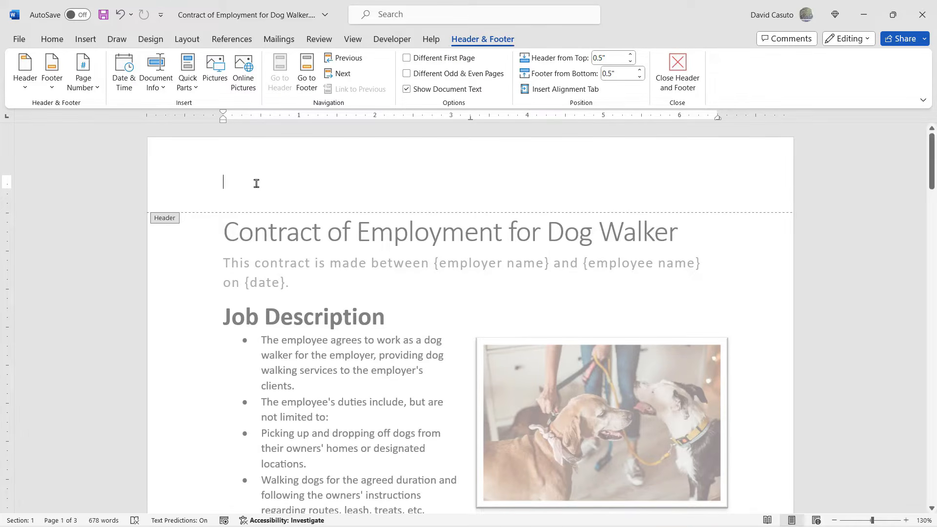
pyautogui.doubleClick(359, 298)
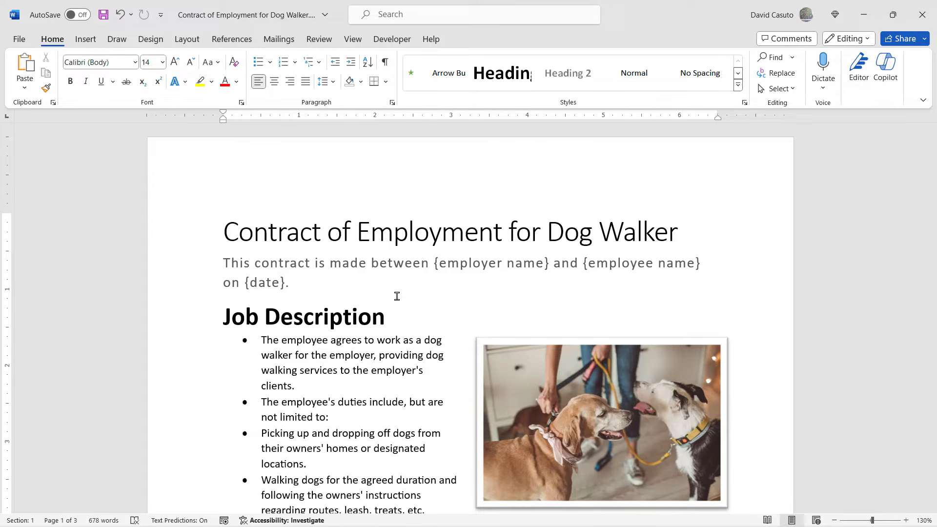
pyautogui.hotkey('ctrl', 'z')
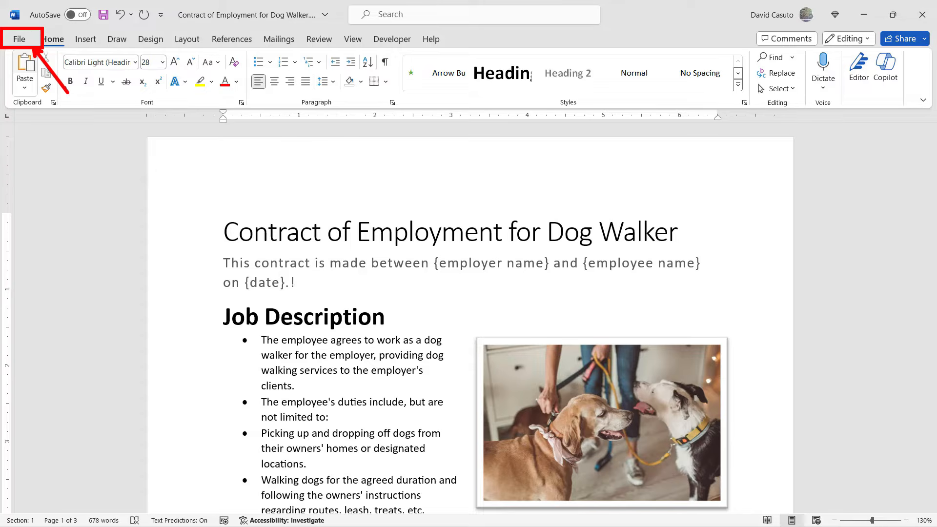
# Step: Review the options for new documents, opening recent files and folders, and exporting, and return to the contract
pyautogui.click(20, 40)
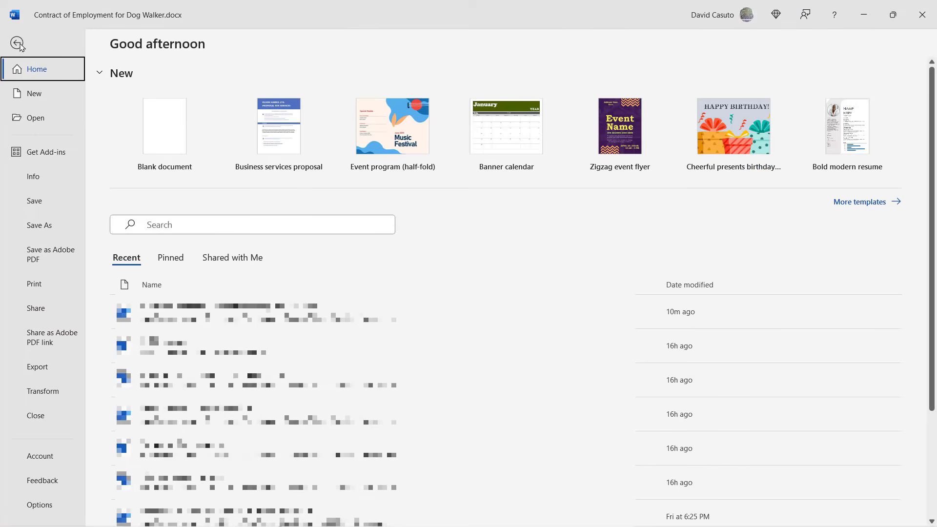
pyautogui.click(32, 94)
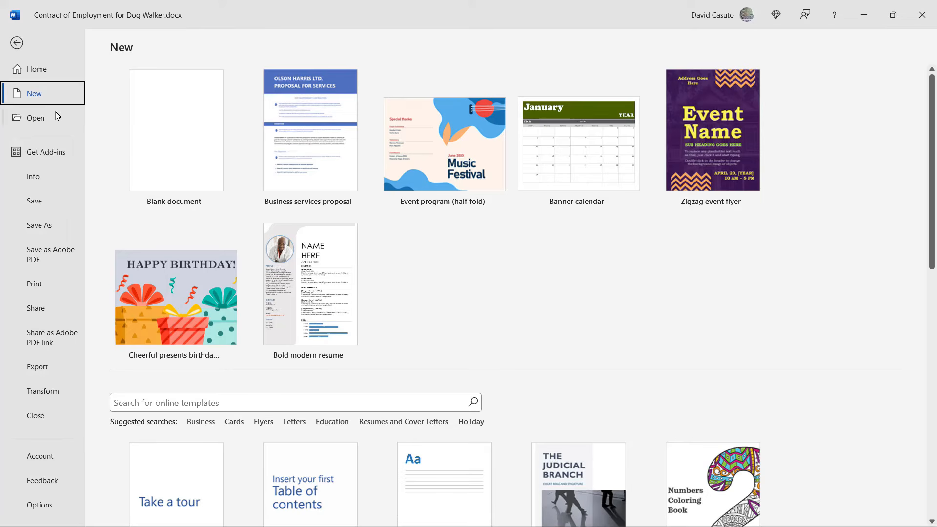
pyautogui.click(32, 118)
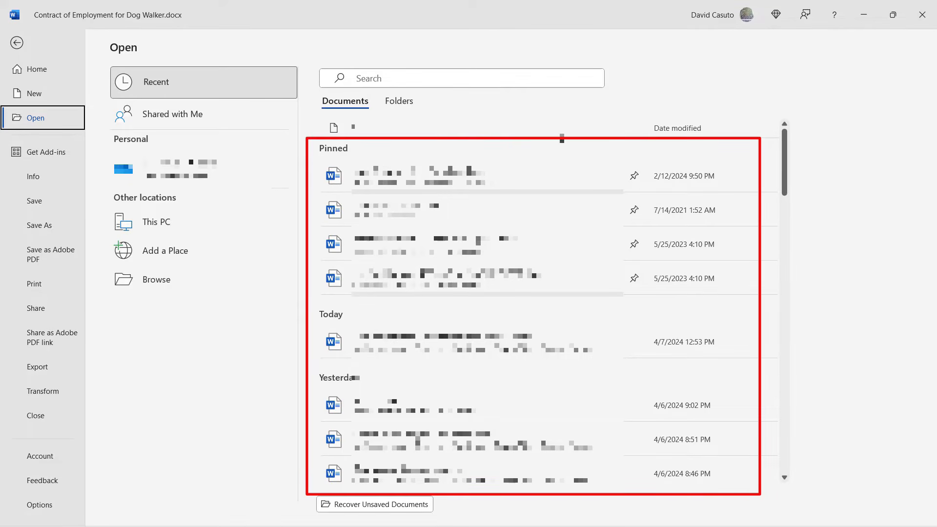
pyautogui.click(401, 102)
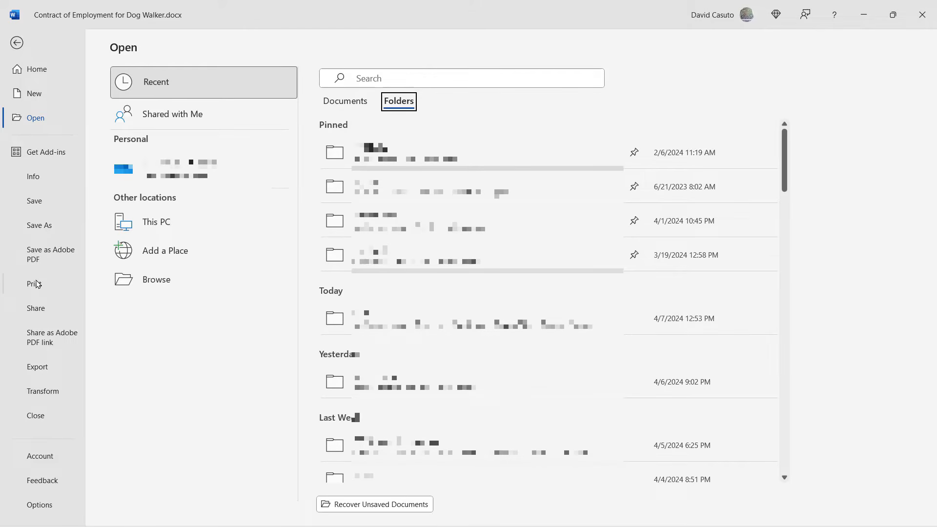
pyautogui.click(45, 371)
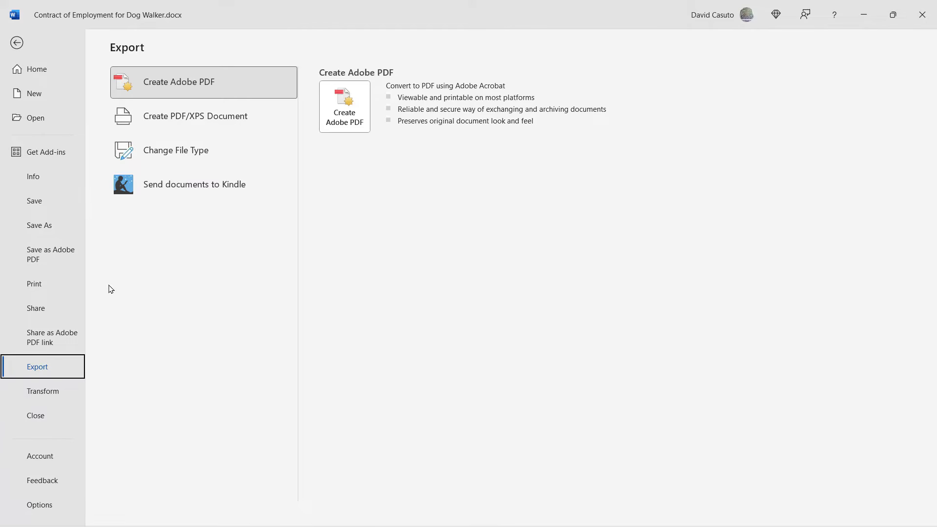
pyautogui.click(17, 44)
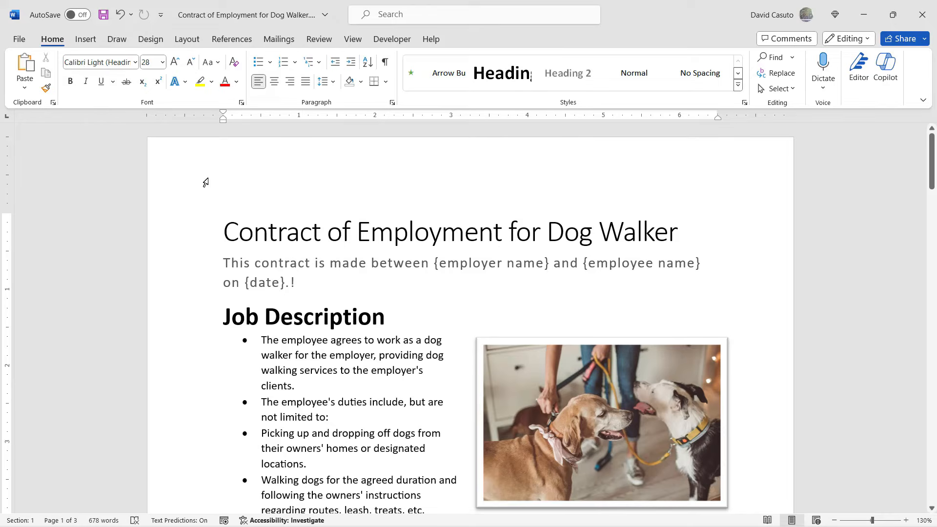
# Step: Collapse the ribbon to its tab names, reveal its commands temporarily, and restore the full ribbon
pyautogui.doubleClick(52, 39)
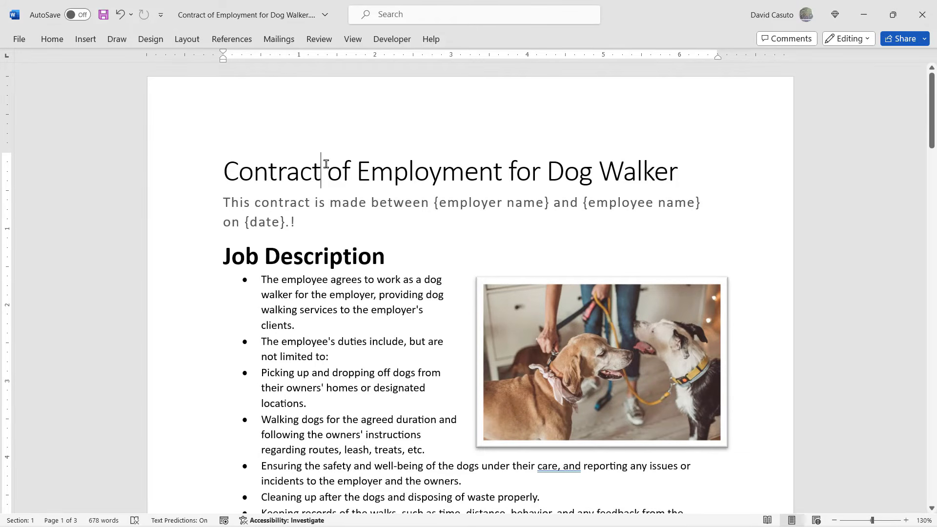
pyautogui.click(53, 42)
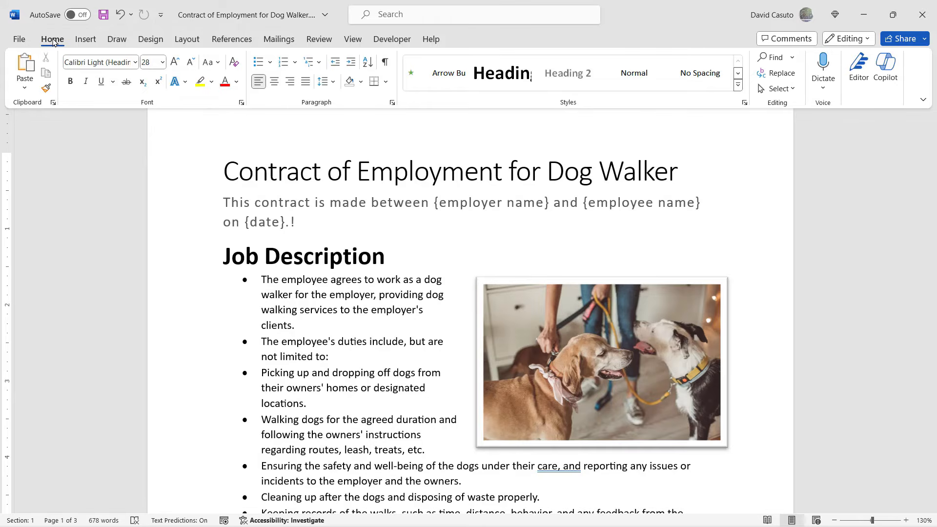
pyautogui.click(356, 263)
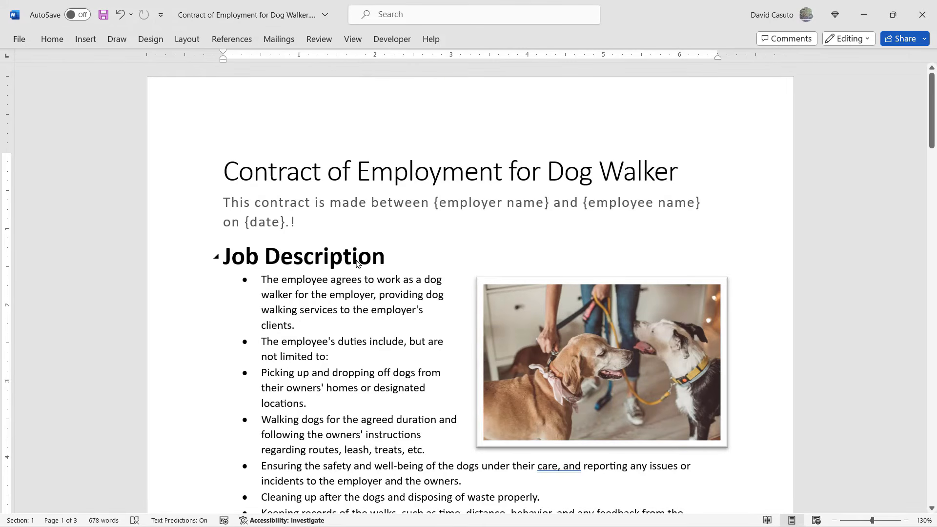
pyautogui.doubleClick(52, 40)
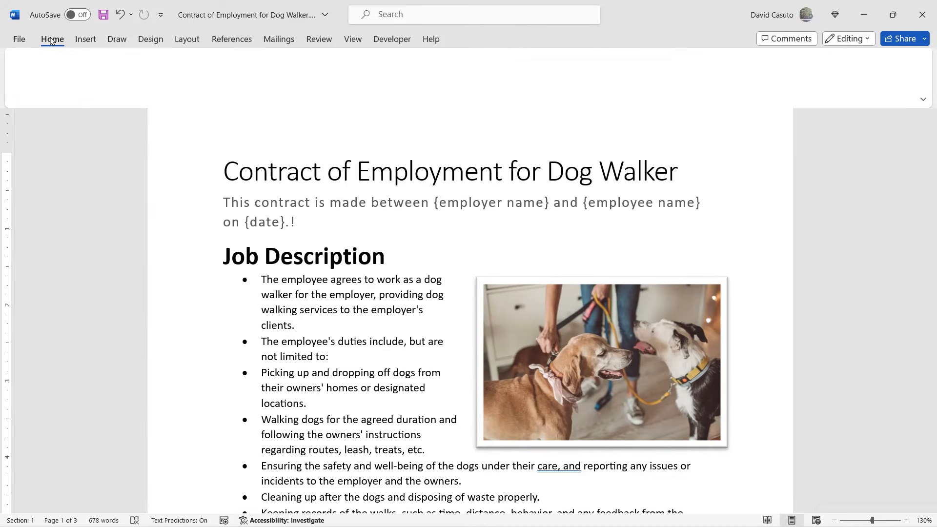
pyautogui.click(296, 297)
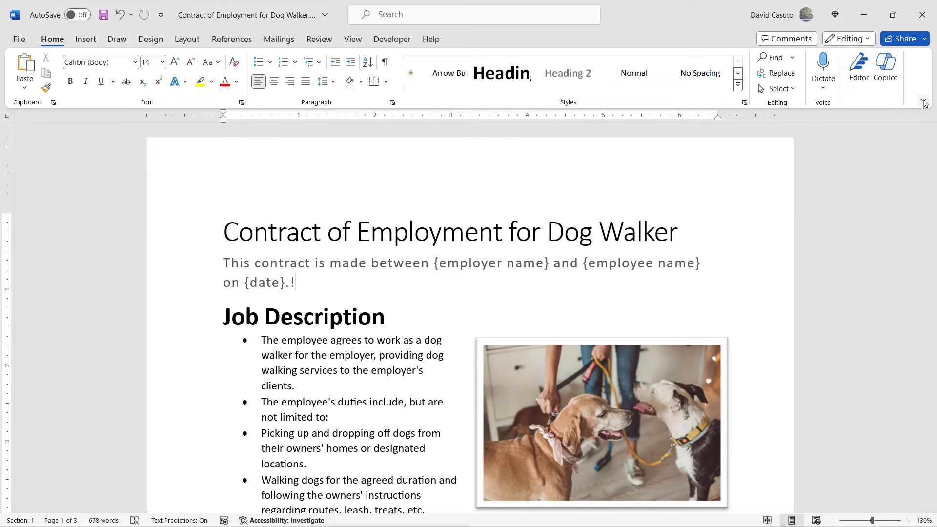
# Step: Set the ribbon display to Show tabs only, restore the full ribbon, and review its display options again
pyautogui.click(922, 99)
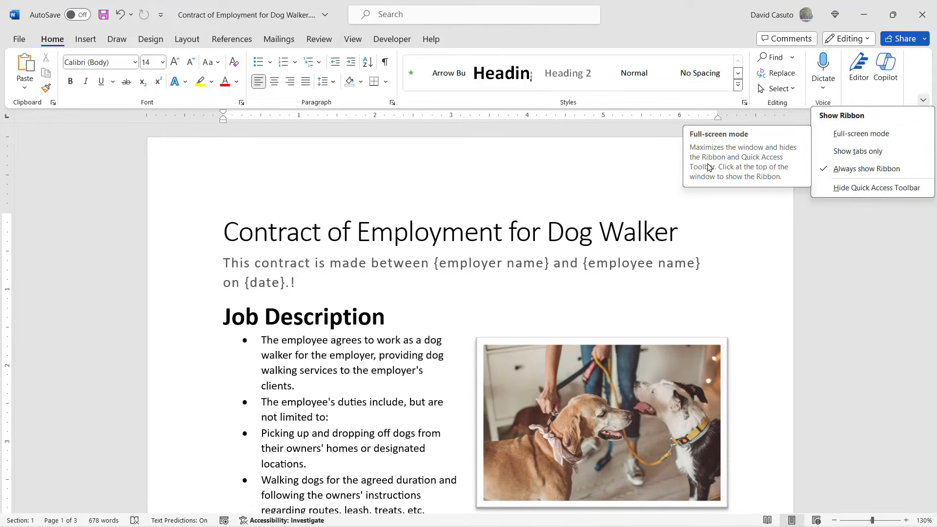
pyautogui.click(860, 157)
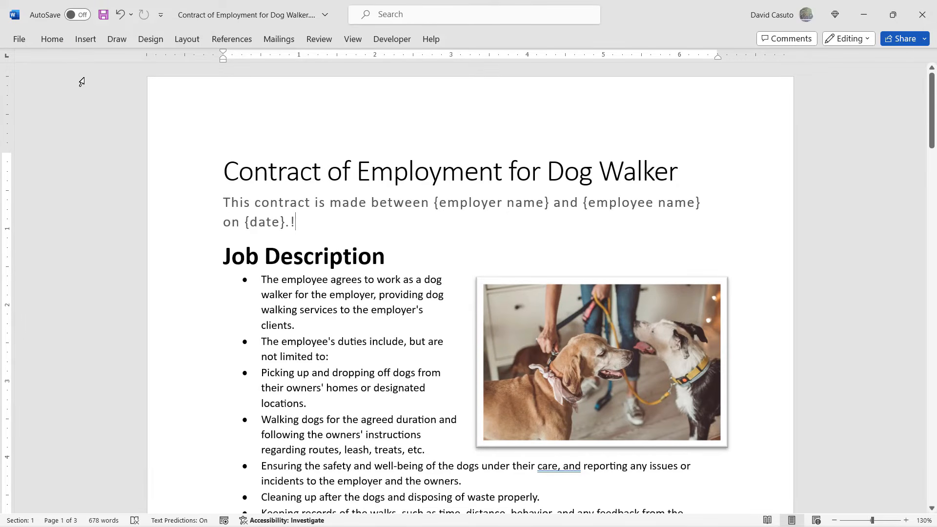
pyautogui.click(51, 39)
pyautogui.doubleClick(50, 39)
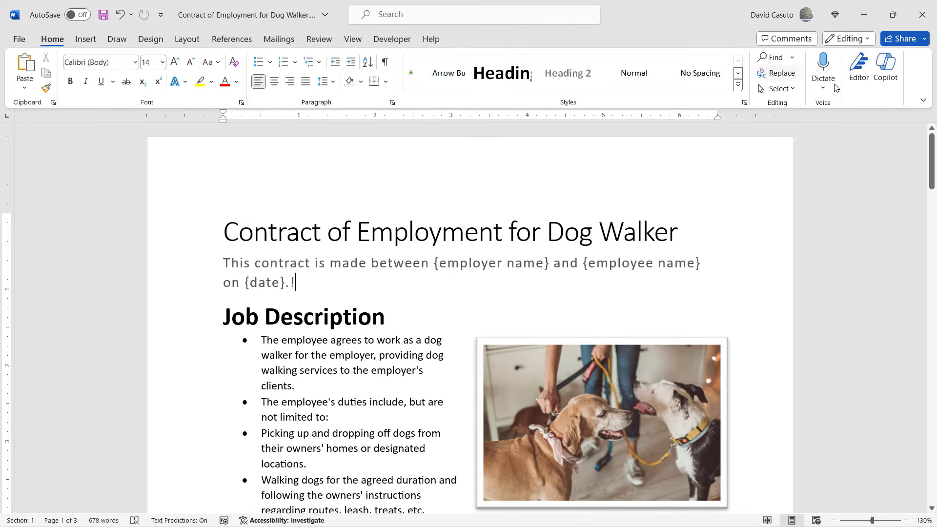
pyautogui.click(923, 99)
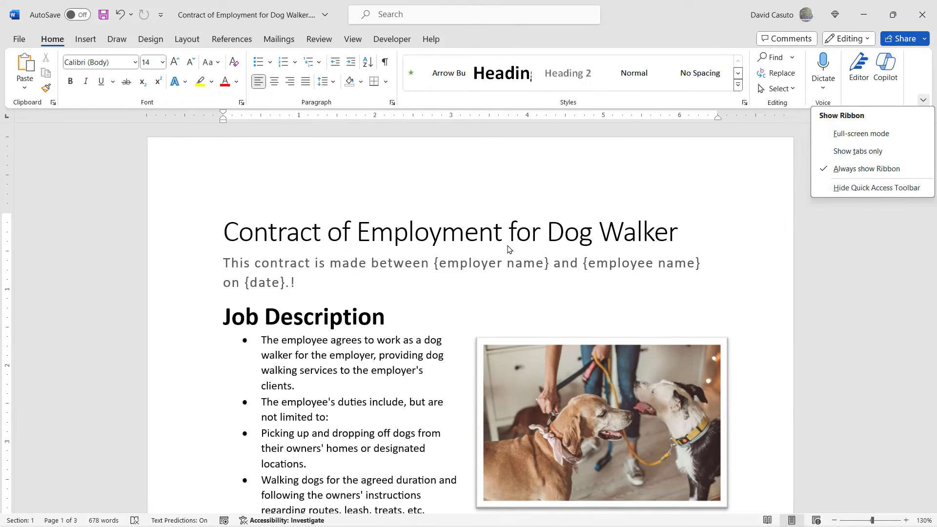
pyautogui.click(390, 291)
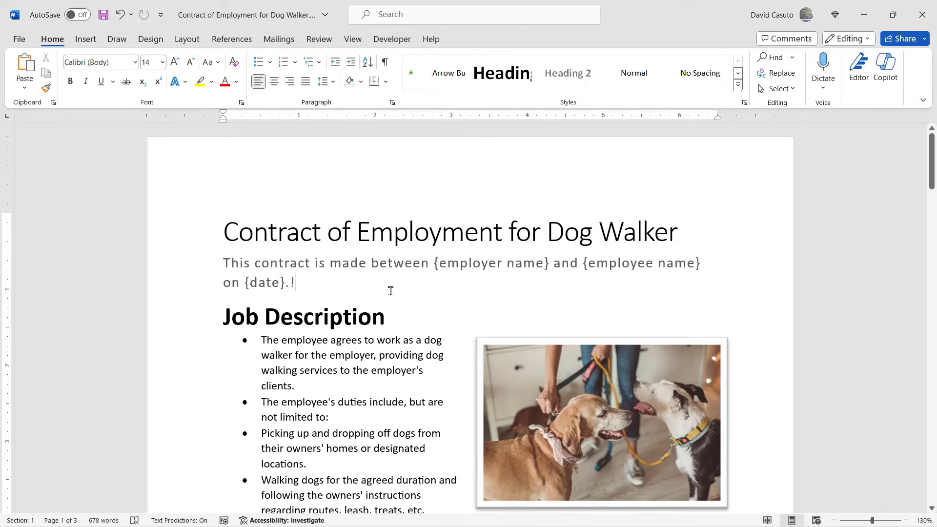
# Step: View the Help commands, and open the Insert Table settings through a search for "insert a table", cancelling without inserting one
pyautogui.click(431, 42)
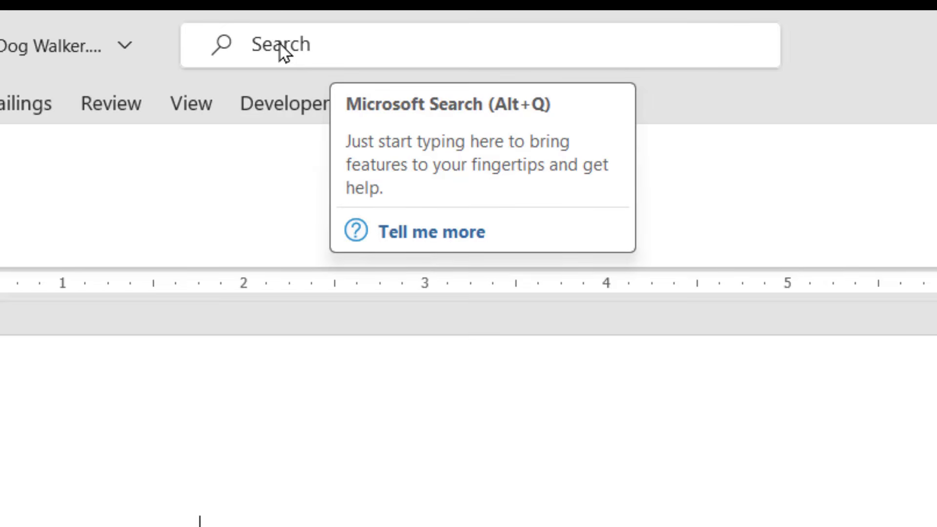
pyautogui.click(313, 49)
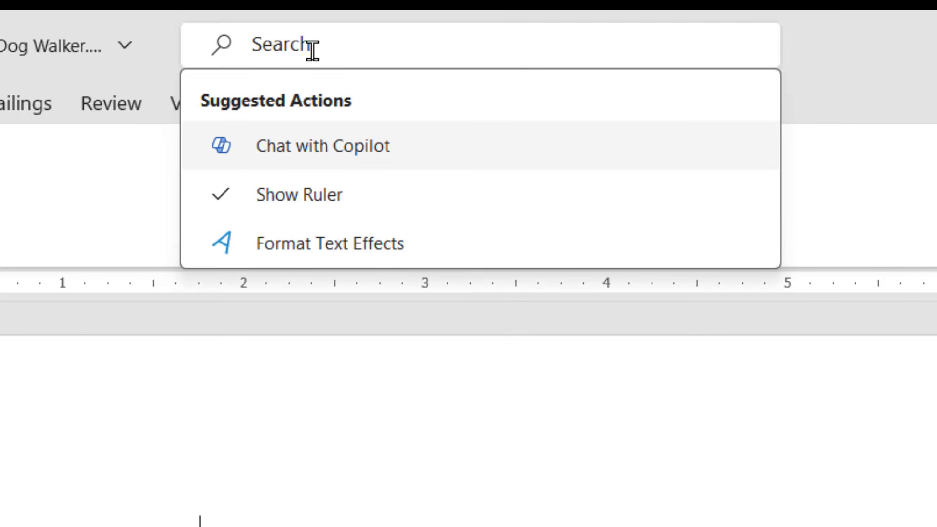
pyautogui.write('insert a ta')
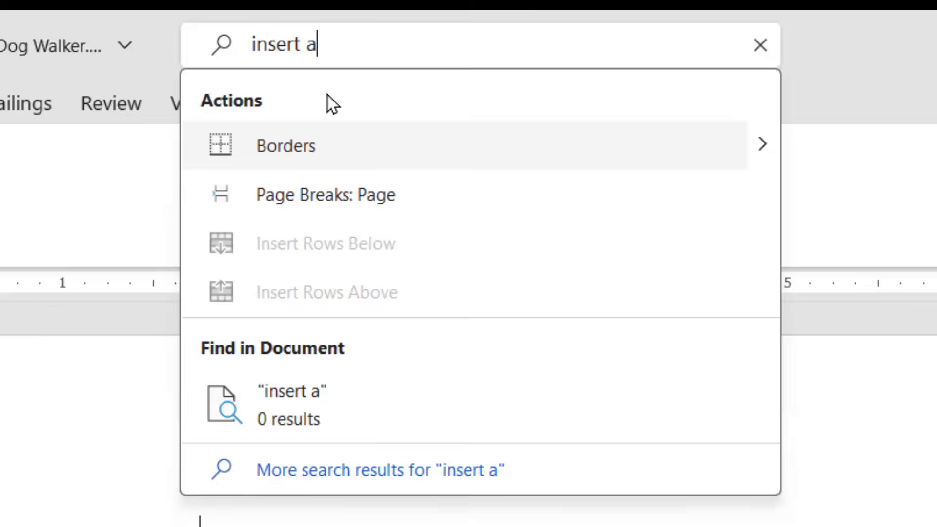
pyautogui.write('ble')
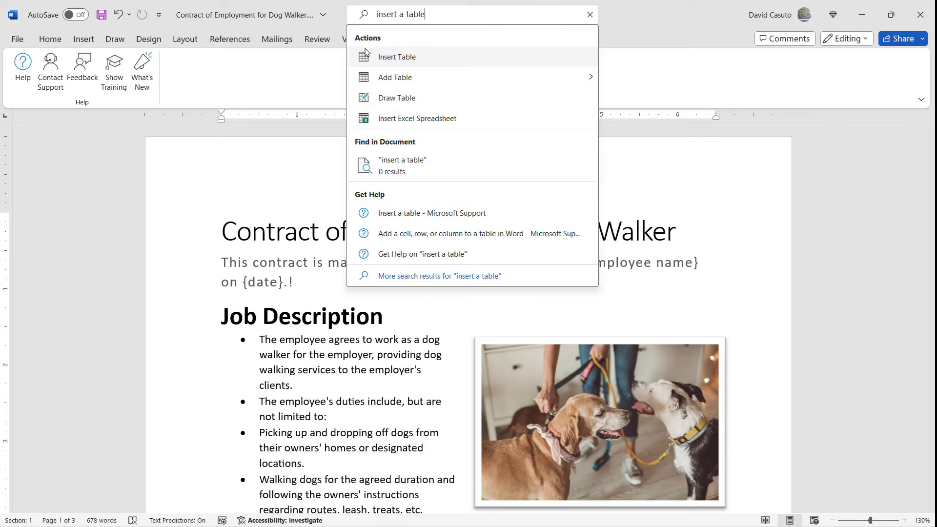
pyautogui.click(387, 59)
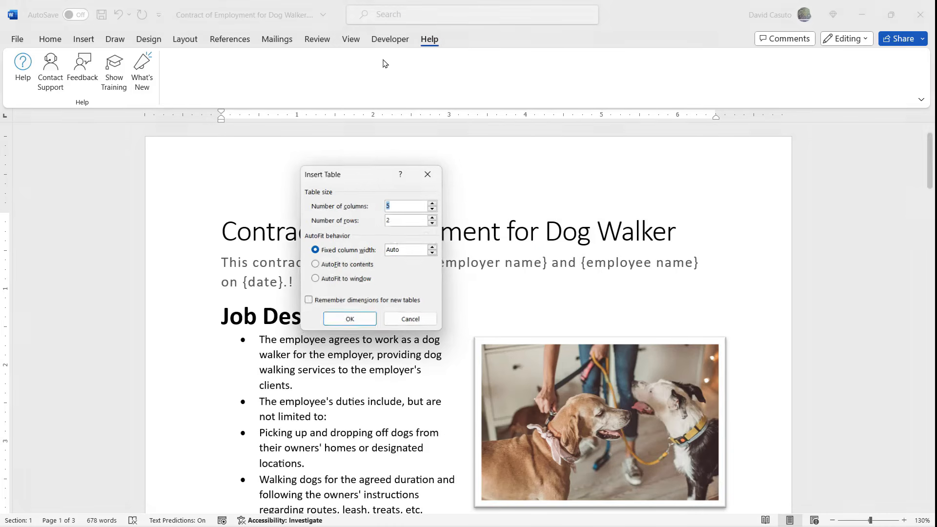
pyautogui.moveTo(355, 181); pyautogui.dragTo(357, 125)
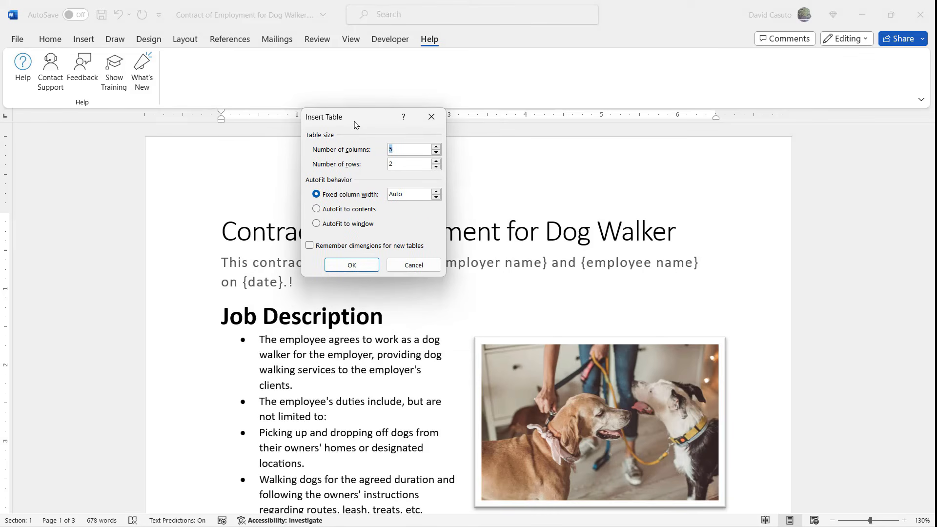
pyautogui.click(414, 264)
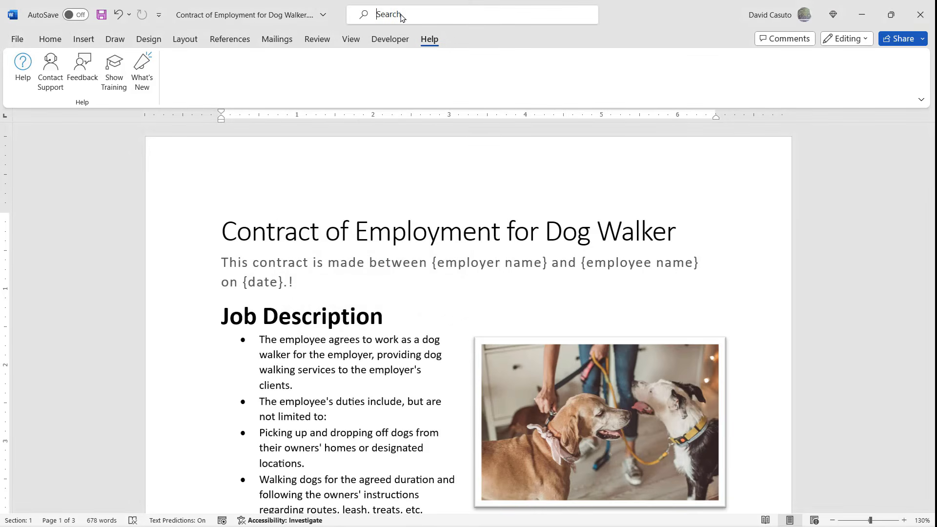
# Step: Search again for "insert a table" to review the suggested actions and help articles, and dismiss the suggestions
pyautogui.write('ins')
pyautogui.write('a tabal')
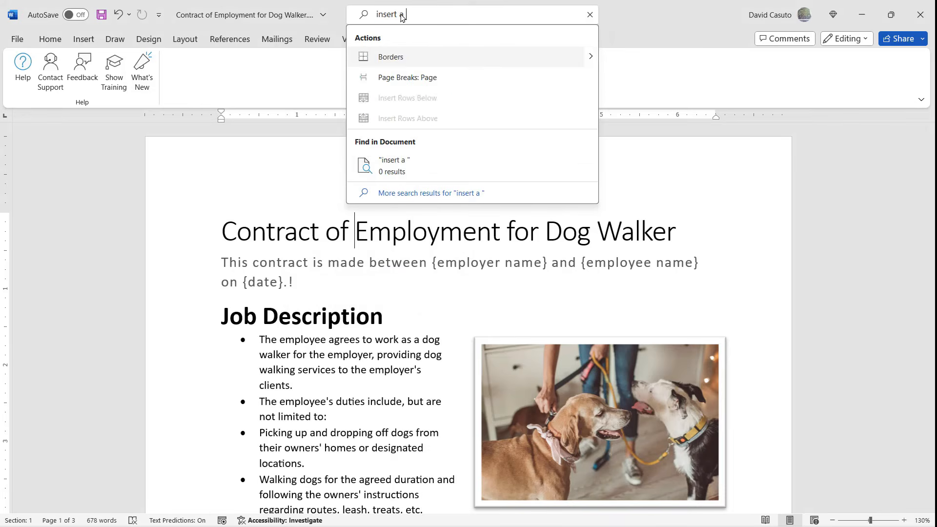
pyautogui.press('BackSpace')
pyautogui.press('BackSpace')
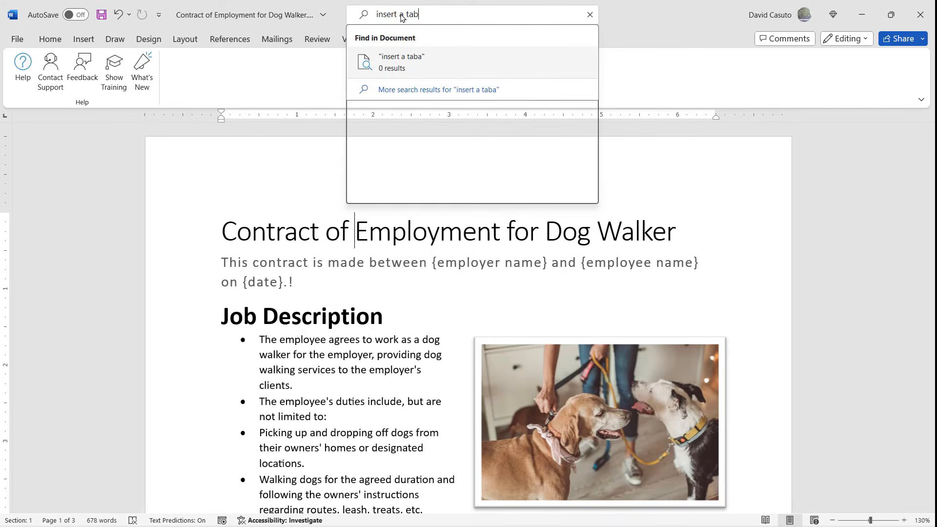
pyautogui.write('le')
pyautogui.moveTo(572, 80)
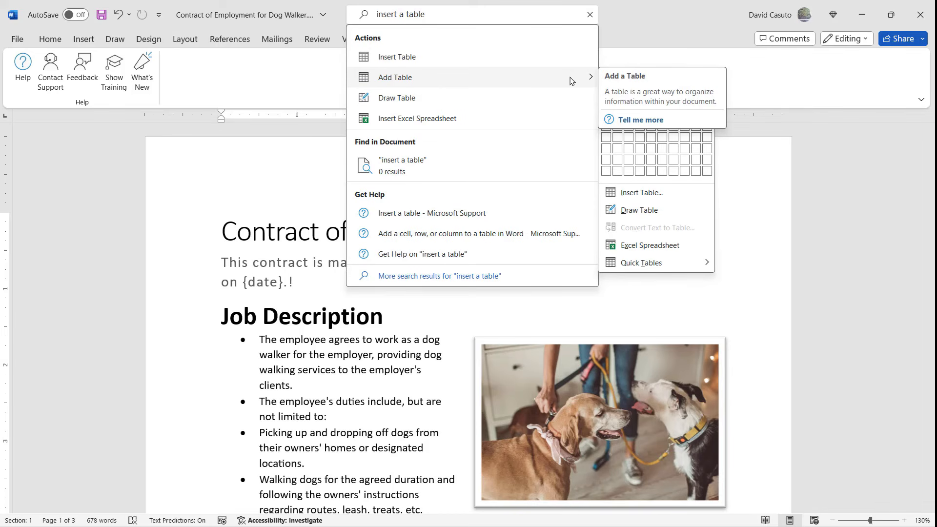
pyautogui.click(624, 36)
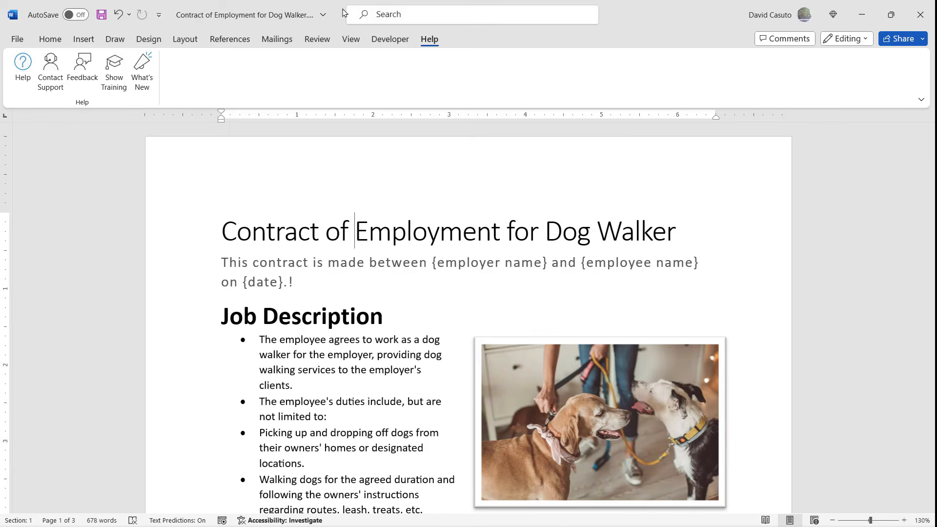
# Step: Return to the Home commands and place the cursor within the word "Contract" in the document title
pyautogui.click(51, 41)
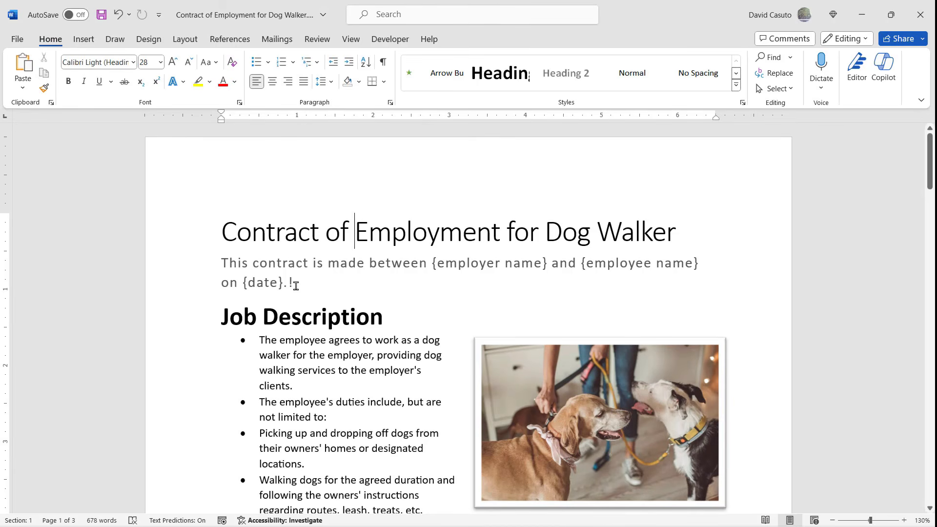
pyautogui.click(277, 227)
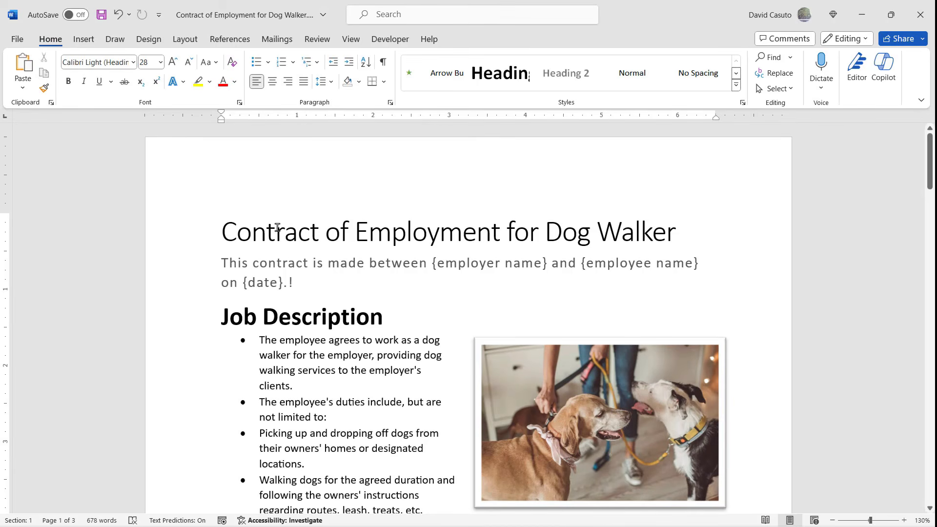